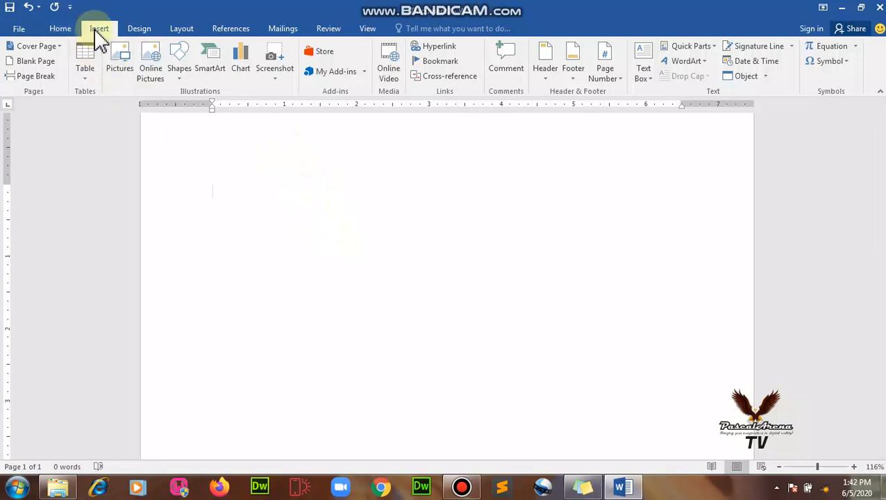
- Insert a clustered column chart with its default sample data into the blank document
{"action": "left_click", "coordinate": [242, 82]}
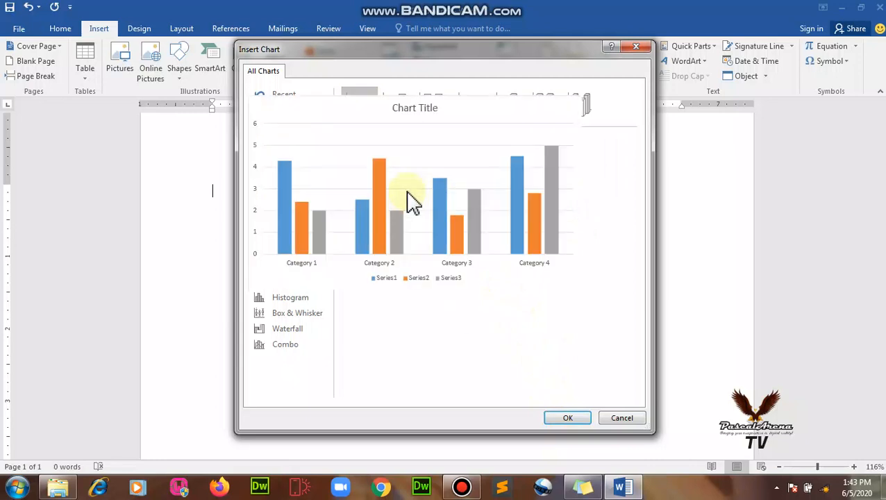
{"action": "left_click", "coordinate": [567, 418]}
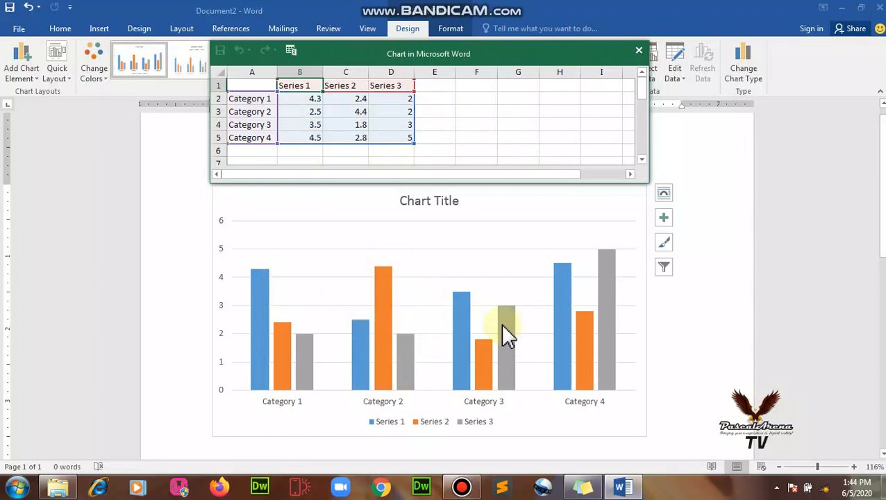
- Rename the four chart categories in the data sheet as 2001, 2002, 2003 and 2004
{"action": "left_click", "coordinate": [252, 99]}
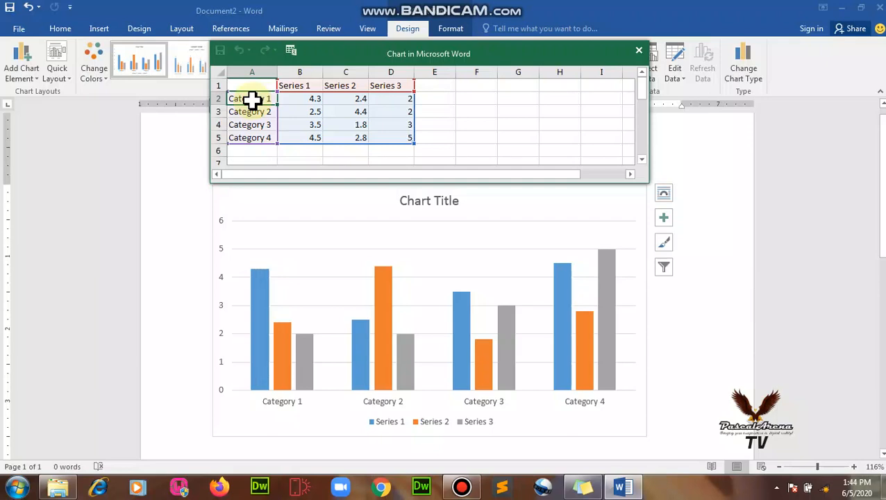
{"action": "type", "text": "2001"}
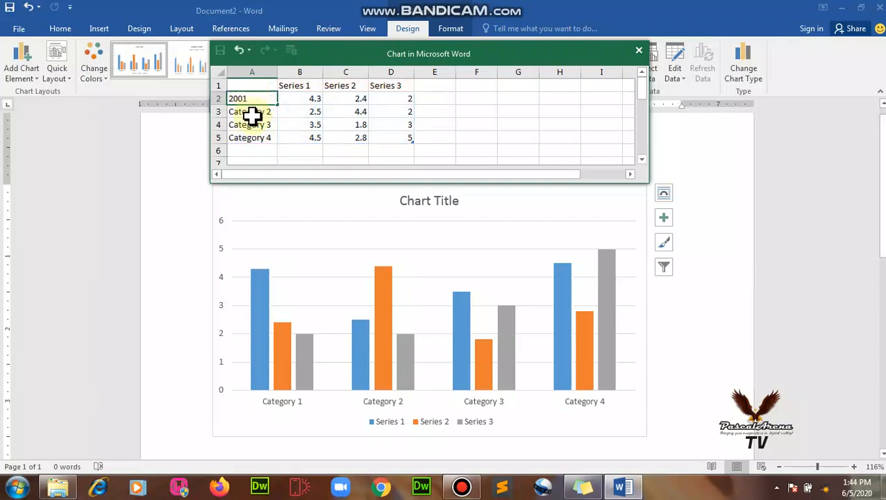
{"action": "key", "text": "Return"}
{"action": "type", "text": "2002"}
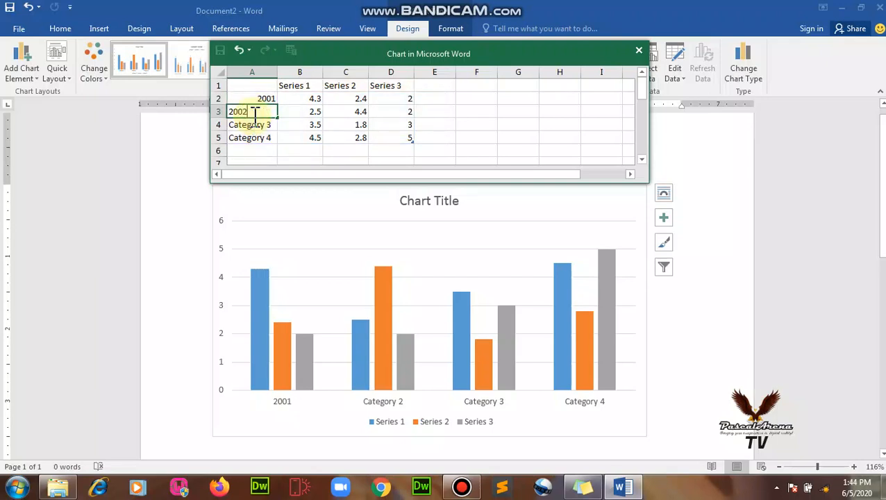
{"action": "key", "text": "Tab"}
{"action": "left_click", "coordinate": [252, 125]}
{"action": "type", "text": "2003"}
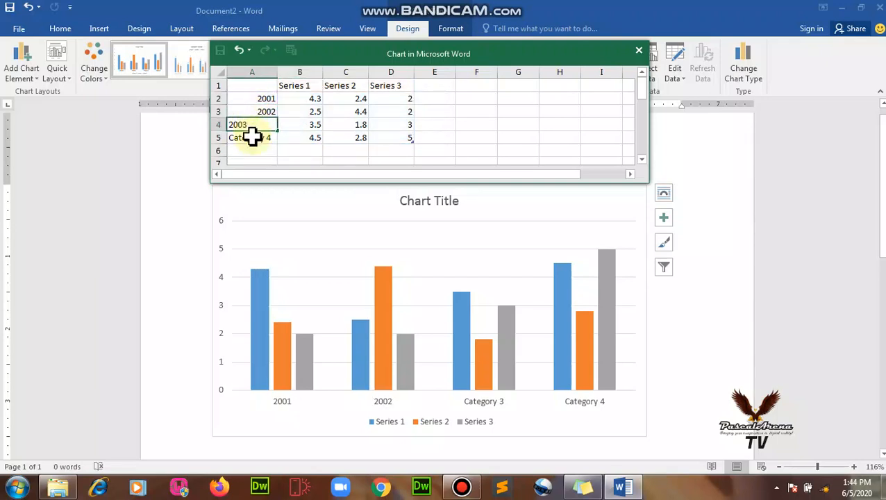
{"action": "left_click", "coordinate": [253, 138]}
{"action": "type", "text": "2004"}
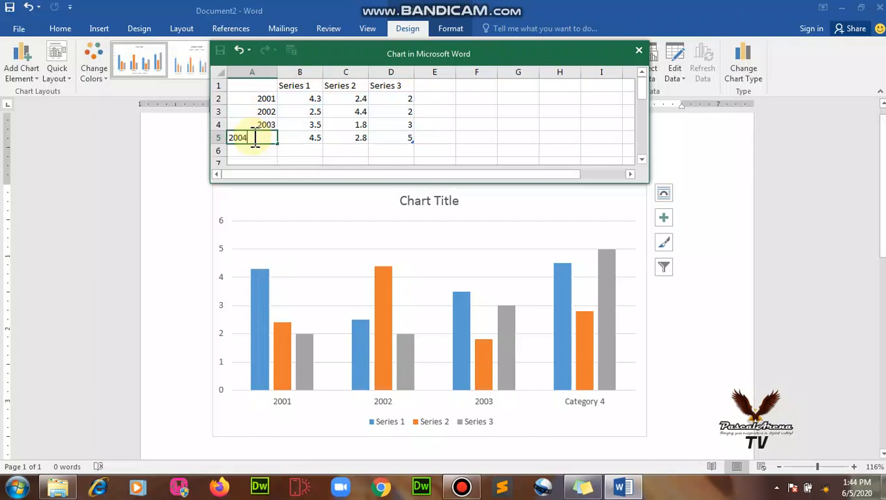
- Rename the three data series in the chart's data sheet as Garri, Egwusi and Yam
{"action": "left_click", "coordinate": [305, 89]}
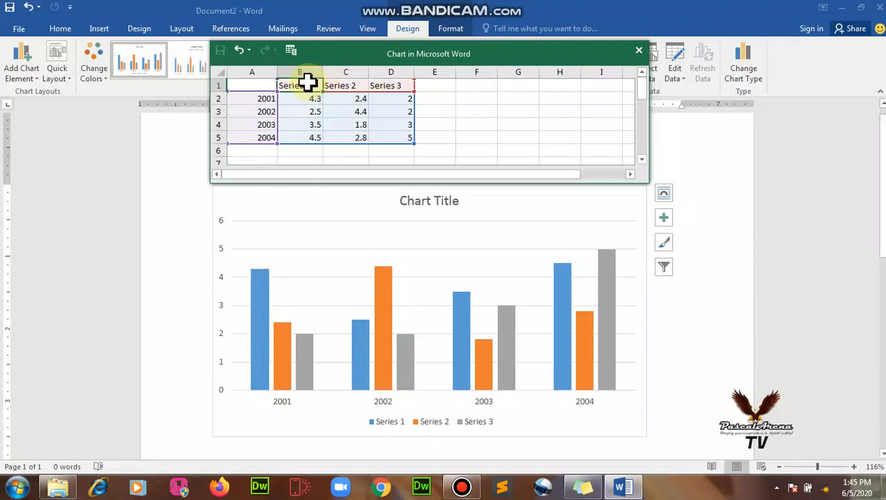
{"action": "type", "text": "Garri"}
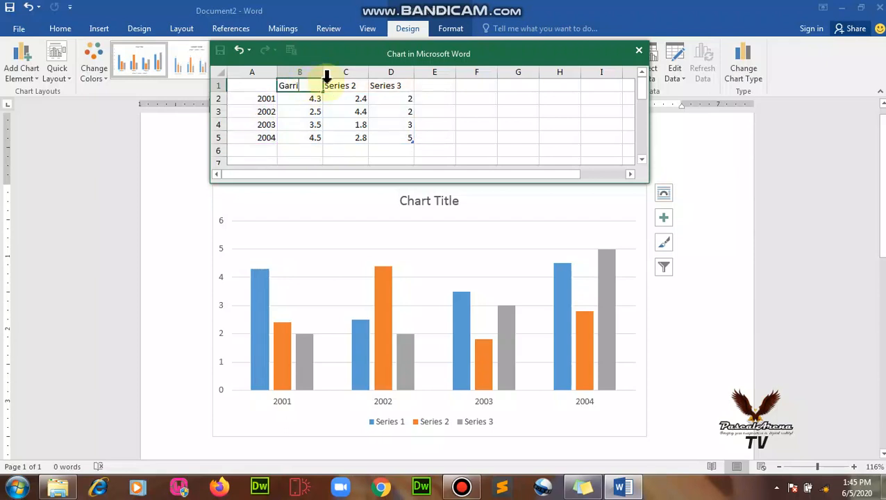
{"action": "left_click", "coordinate": [331, 85]}
{"action": "type", "text": "E"}
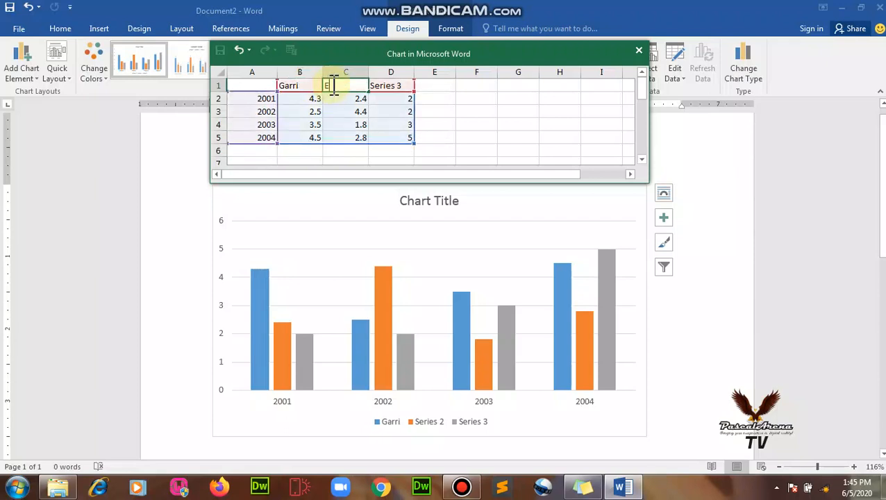
{"action": "type", "text": "guusi"}
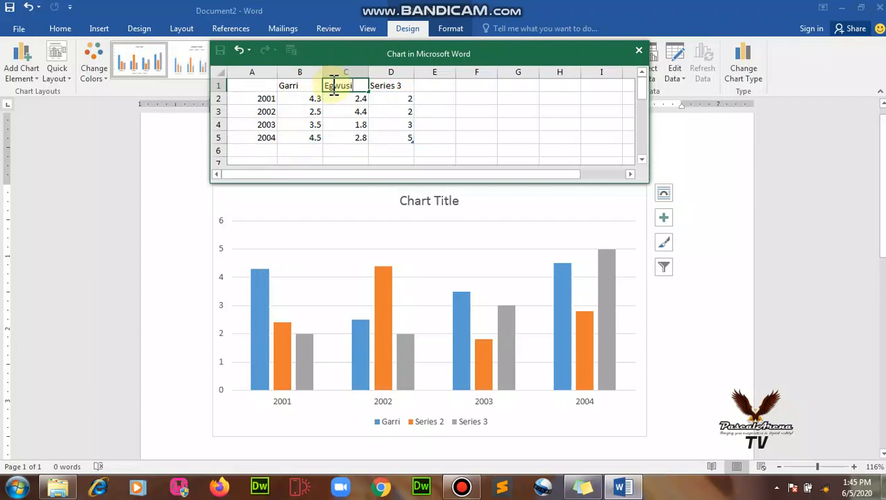
{"action": "left_click", "coordinate": [381, 88]}
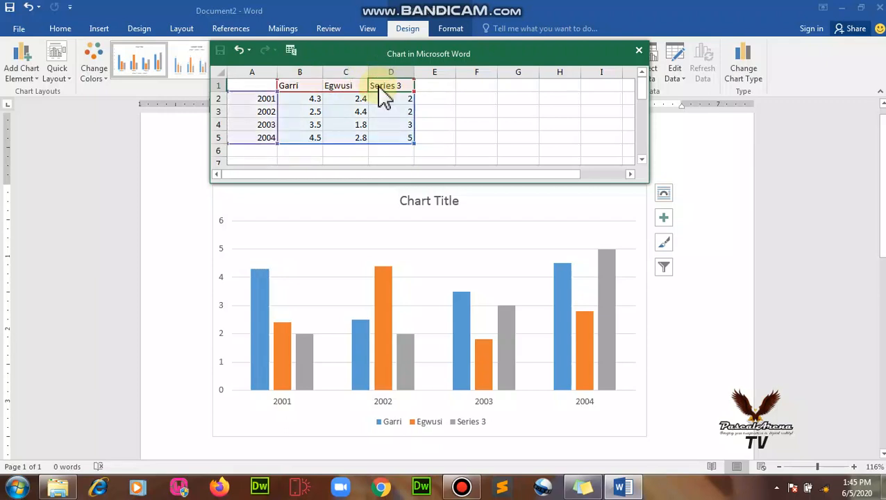
{"action": "type", "text": "Yam"}
{"action": "left_click", "coordinate": [306, 97]}
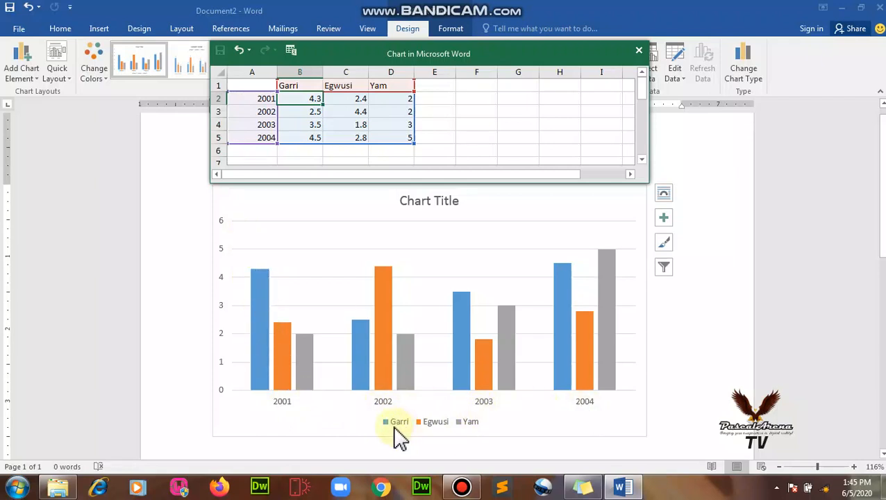
- Examine the chart's columns and legend up close to match each colour to its series
{"action": "left_click", "coordinate": [819, 466]}
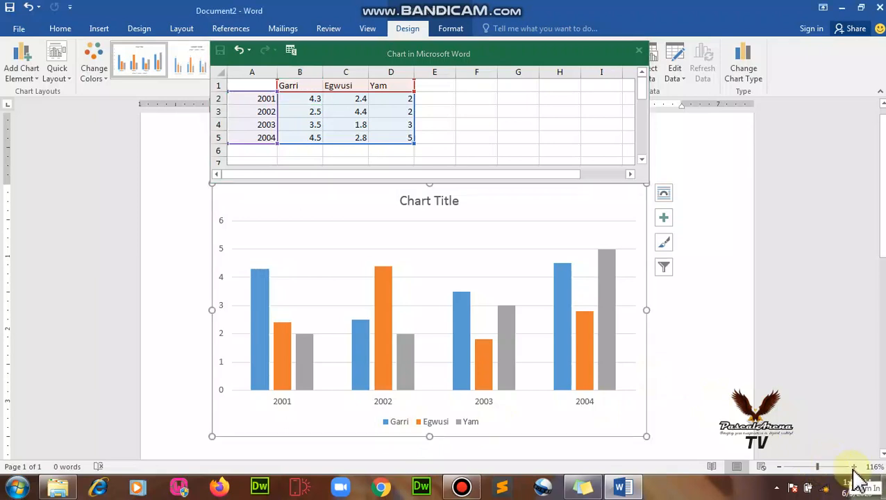
{"action": "left_click", "coordinate": [854, 467]}
{"action": "left_click", "coordinate": [854, 467]}
{"action": "left_click", "coordinate": [853, 466]}
{"action": "left_click", "coordinate": [854, 467]}
{"action": "left_click", "coordinate": [854, 467]}
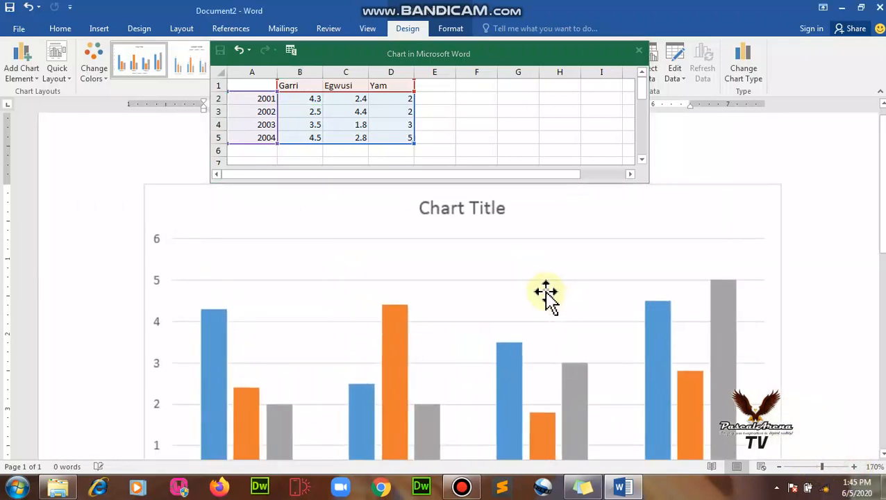
{"action": "scroll", "coordinate": [546, 298], "scroll_direction": "down", "scroll_amount": 3}
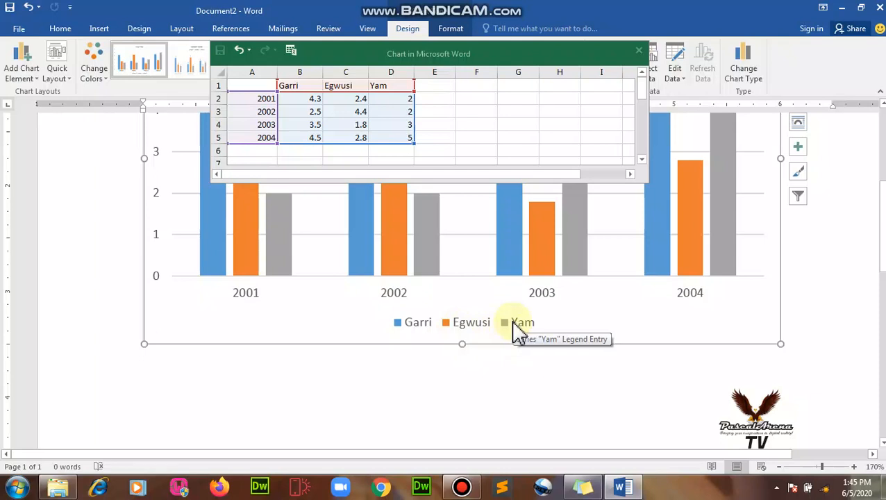
{"action": "scroll", "coordinate": [518, 331], "scroll_direction": "up", "scroll_amount": 3}
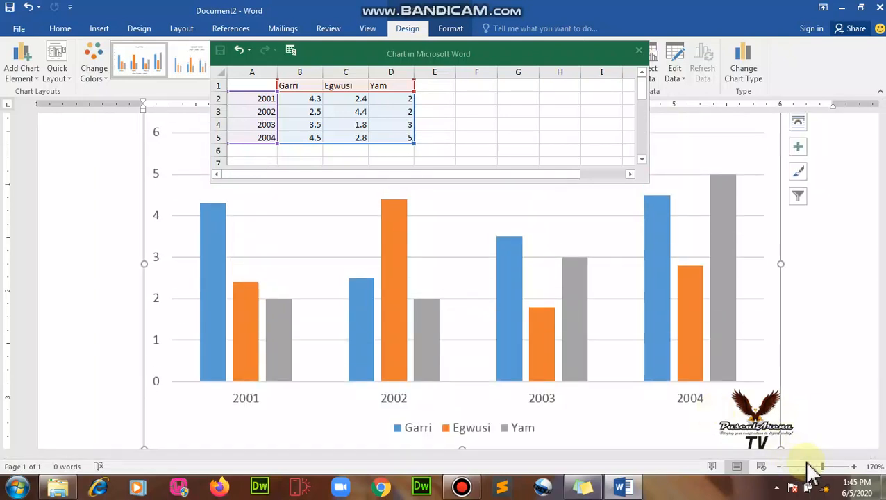
{"action": "left_click_drag", "start_coordinate": [818, 468], "coordinate": [815, 468]}
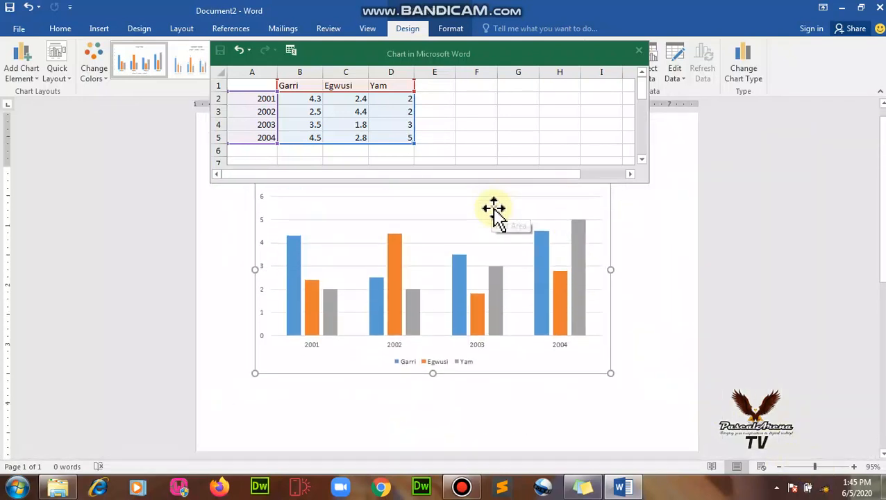
- Set the Garri values for 2001 through 2004 to 35, 30, 25 and 40
{"action": "left_click", "coordinate": [299, 100]}
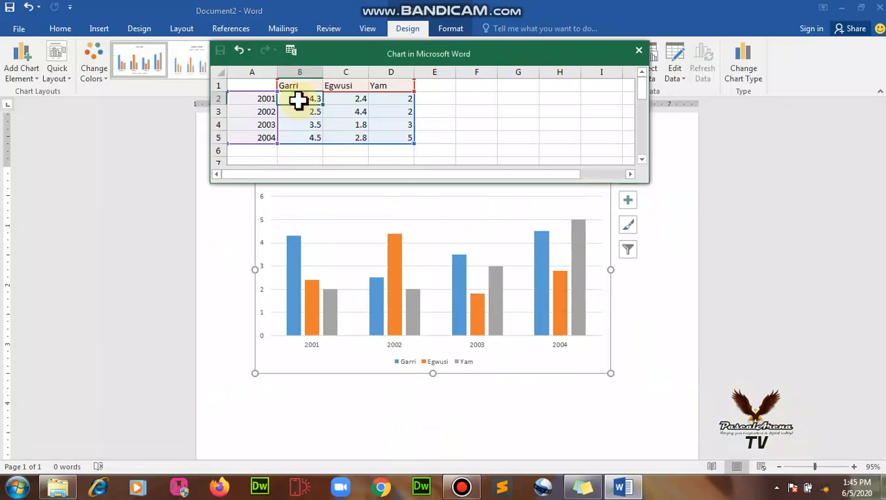
{"action": "type", "text": "35"}
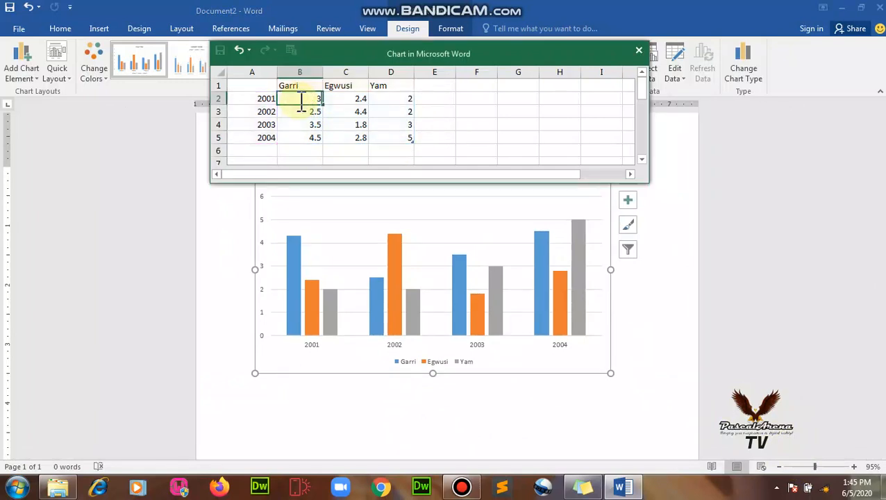
{"action": "key", "text": "Return"}
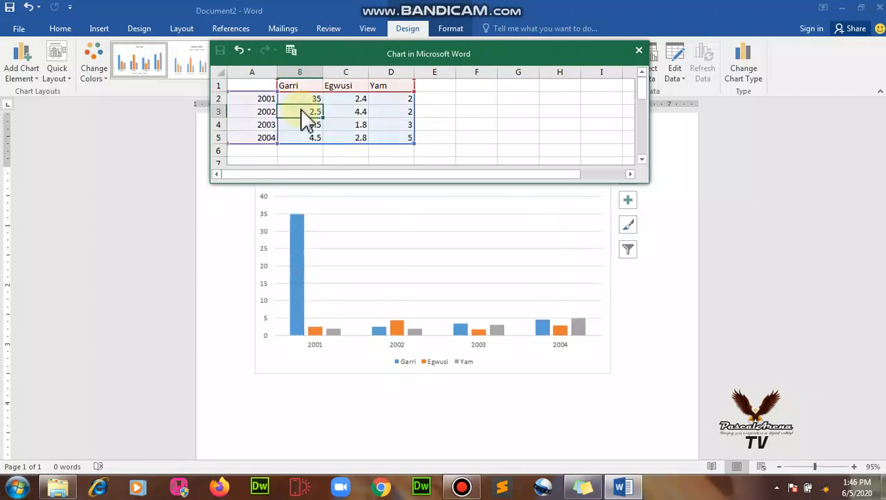
{"action": "type", "text": "30"}
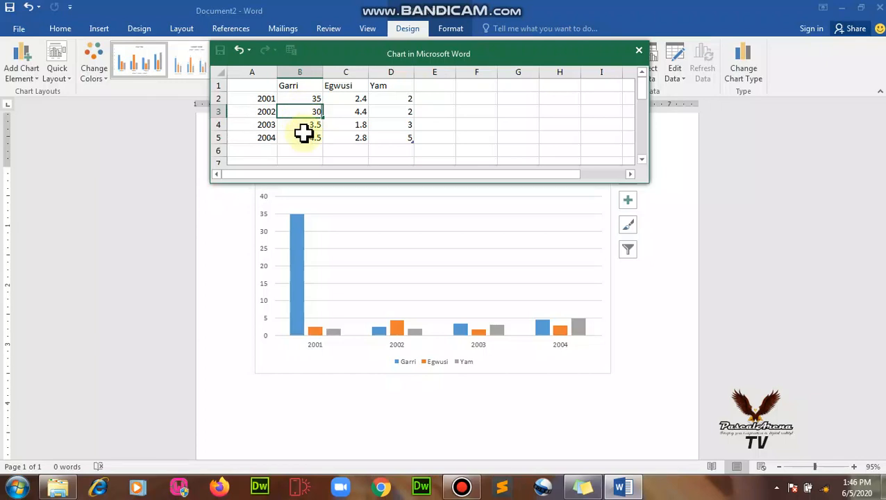
{"action": "key", "text": "Return"}
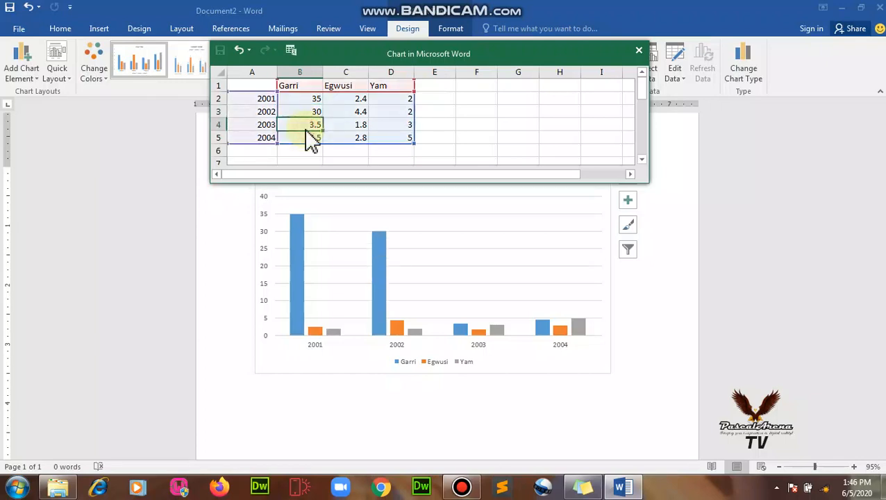
{"action": "type", "text": "25"}
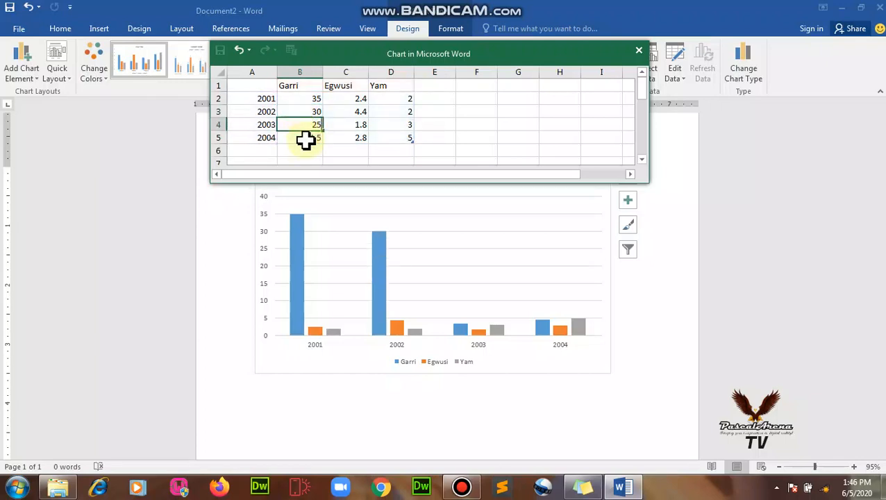
{"action": "key", "text": "Return"}
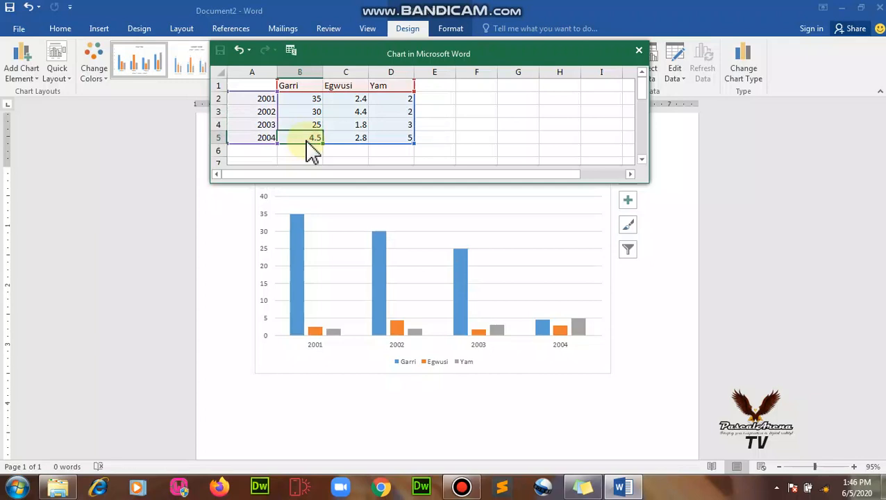
{"action": "type", "text": "40"}
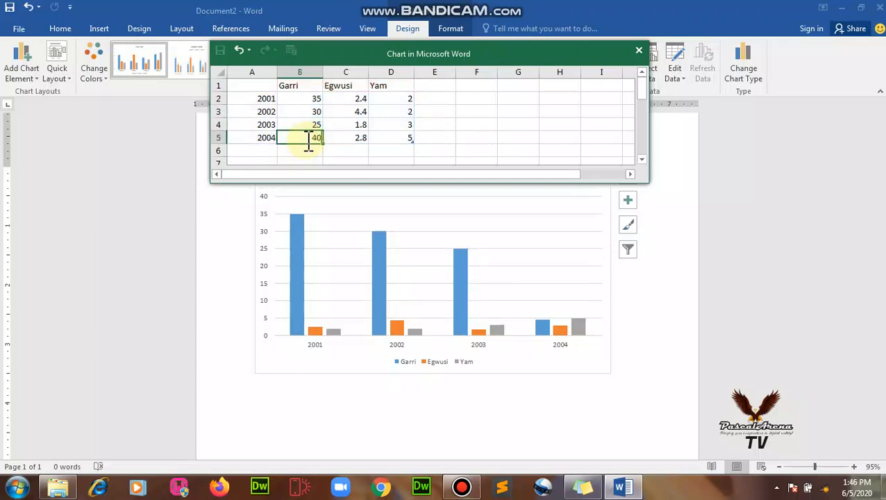
- Set the Egwusi values for 2001 through 2004 to 35, 55, 75 and 25
{"action": "left_click", "coordinate": [347, 97]}
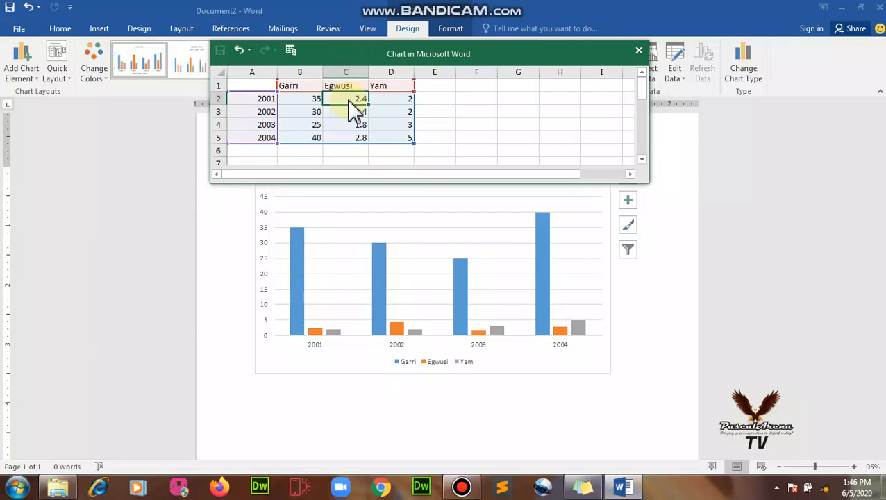
{"action": "type", "text": "35"}
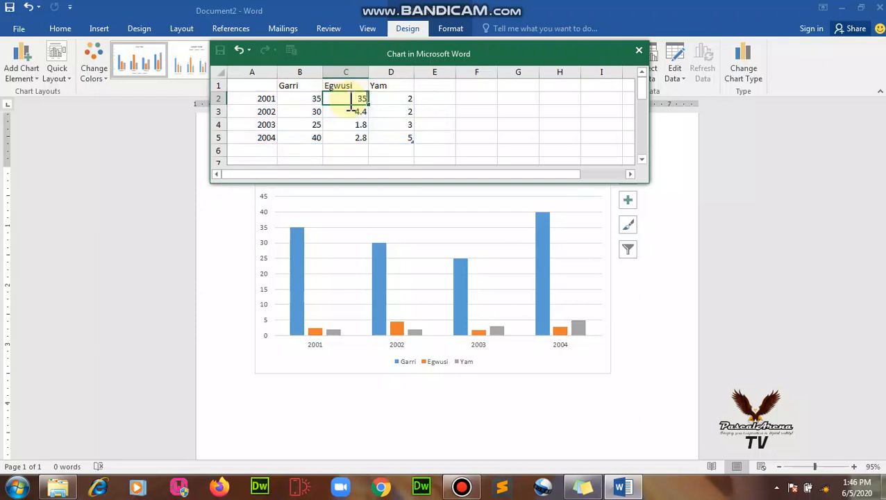
{"action": "key", "text": "Return"}
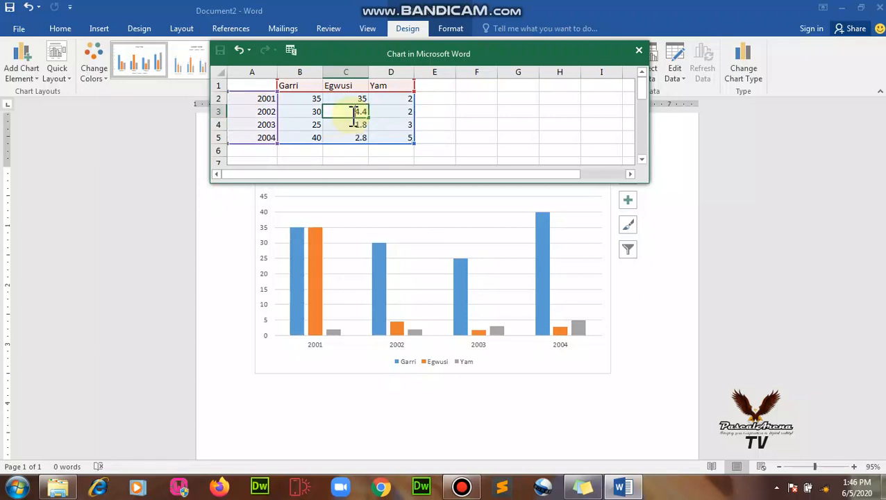
{"action": "type", "text": "55"}
{"action": "key", "text": "Return"}
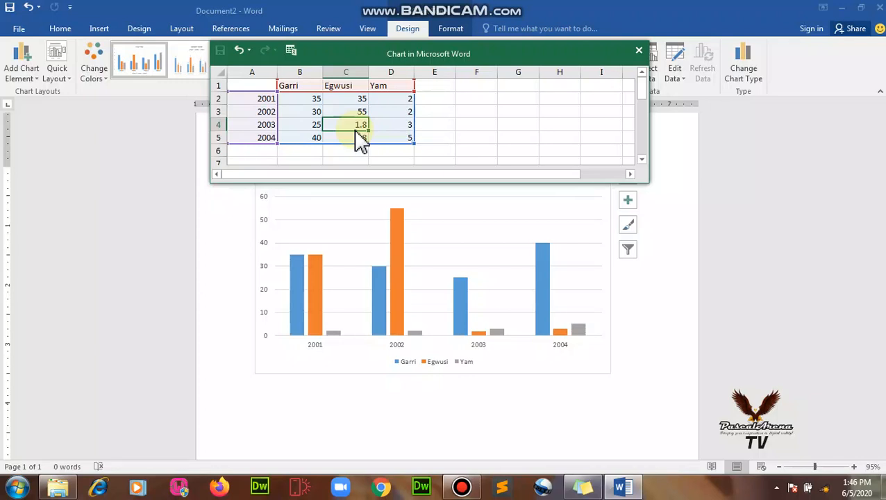
{"action": "type", "text": "75"}
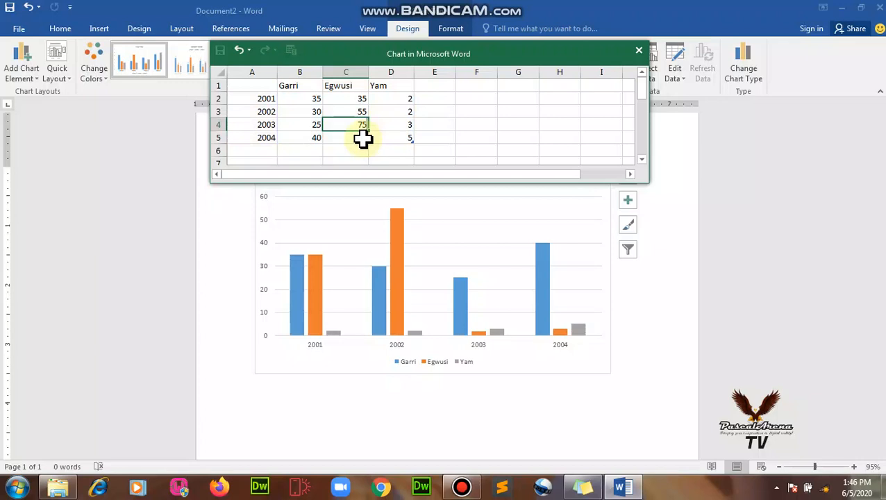
{"action": "key", "text": "Return"}
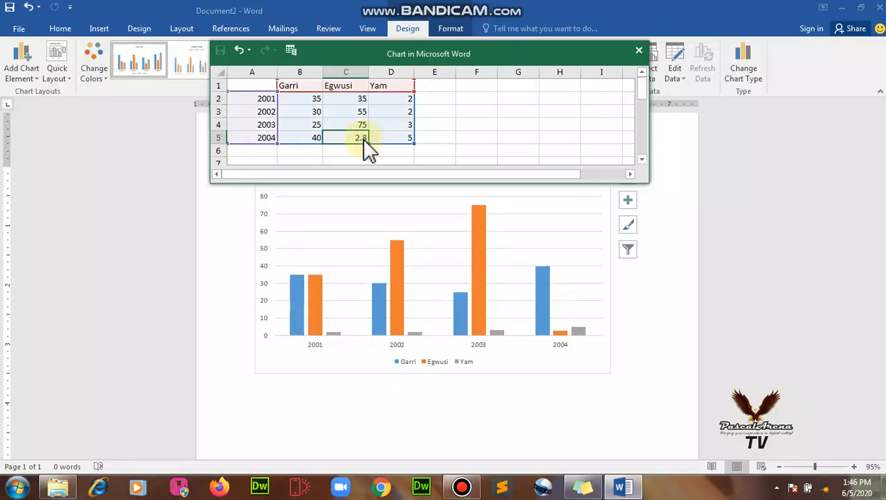
{"action": "type", "text": "25"}
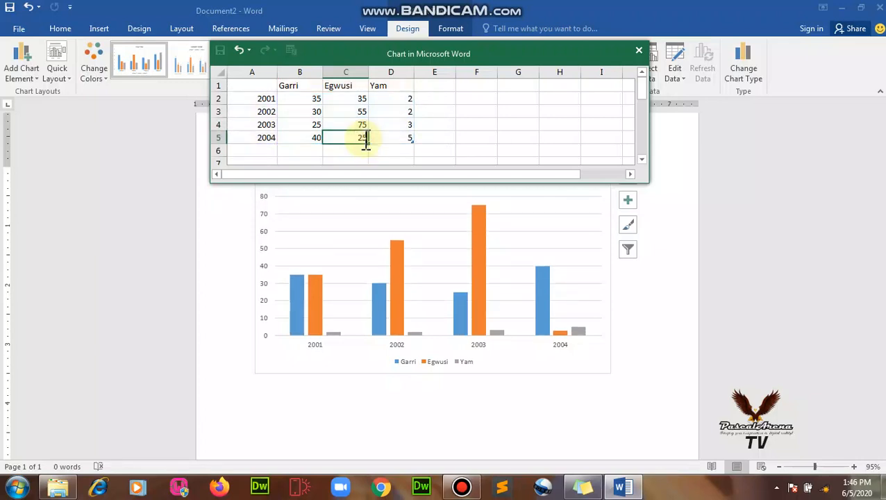
- Set the Yam values for 2001 through 2004 to 120, 150, 300 and 500
{"action": "left_click", "coordinate": [402, 100]}
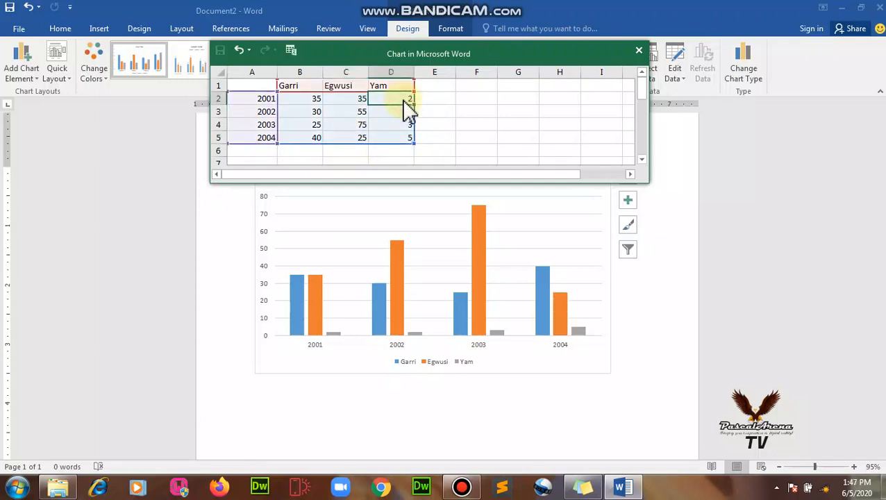
{"action": "type", "text": "120"}
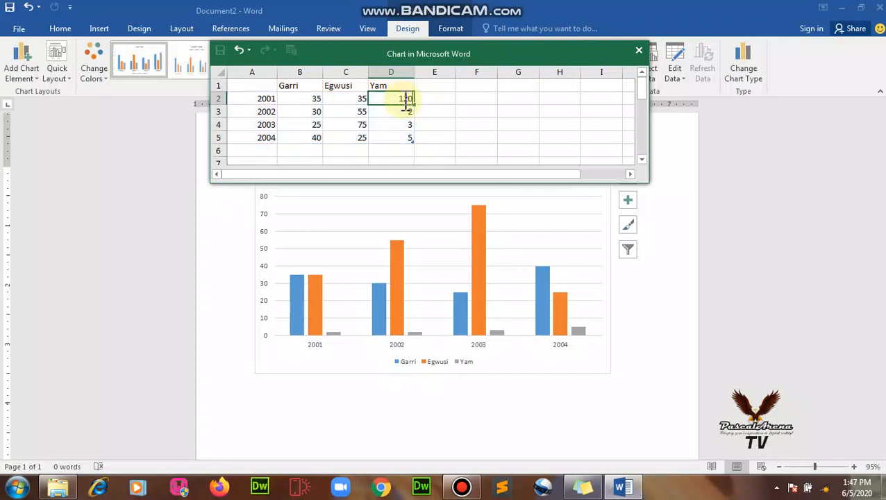
{"action": "key", "text": "Return"}
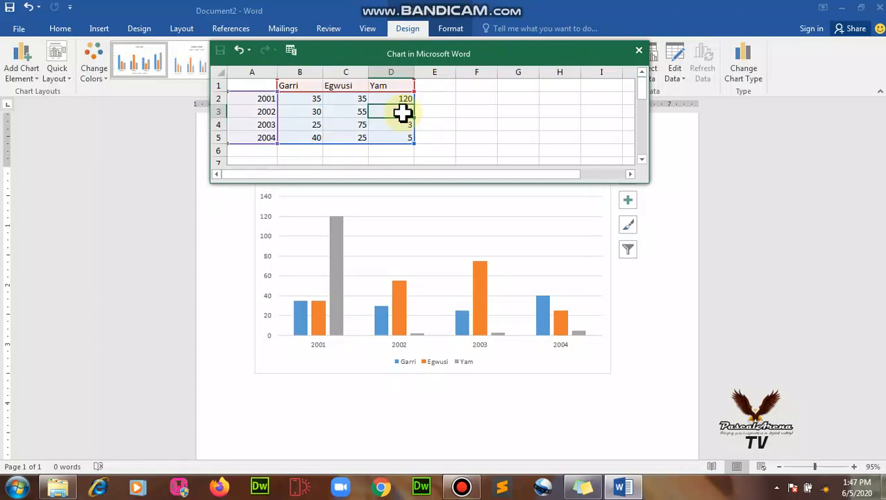
{"action": "type", "text": "150"}
{"action": "key", "text": "Return"}
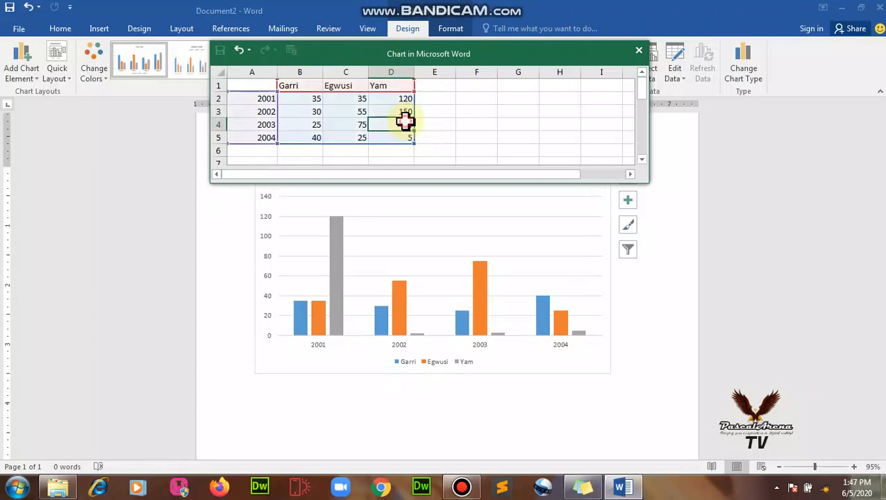
{"action": "type", "text": "300"}
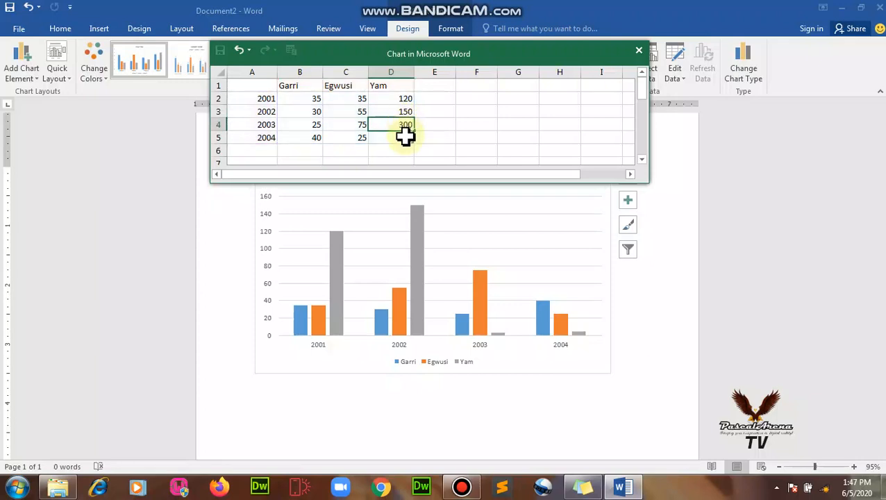
{"action": "key", "text": "Return"}
{"action": "double_click", "coordinate": [409, 139]}
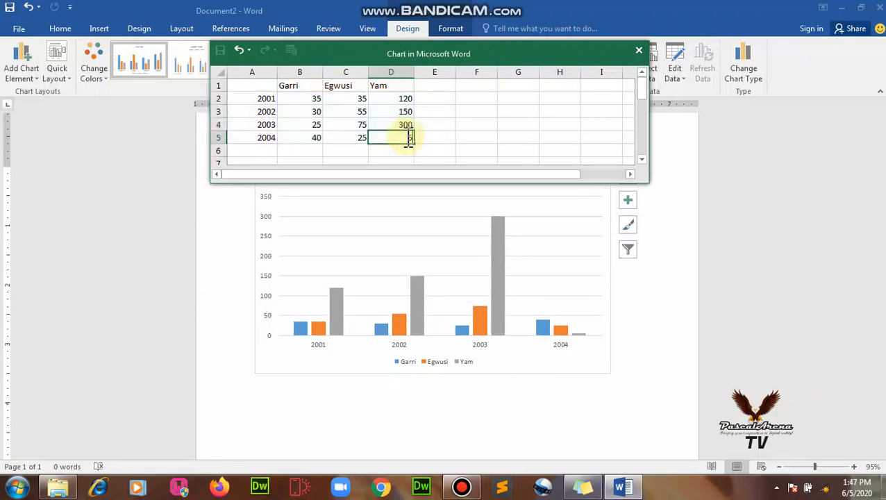
{"action": "type", "text": "00"}
{"action": "left_click", "coordinate": [402, 115]}
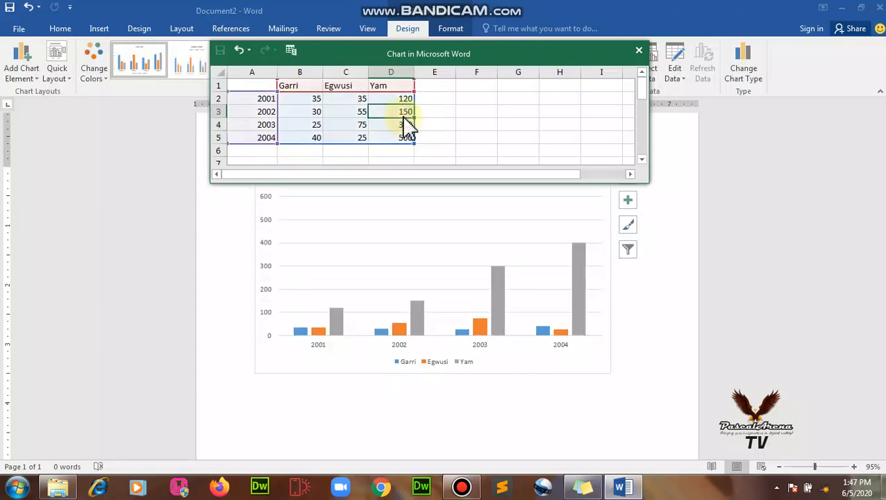
{"action": "left_click", "coordinate": [400, 138]}
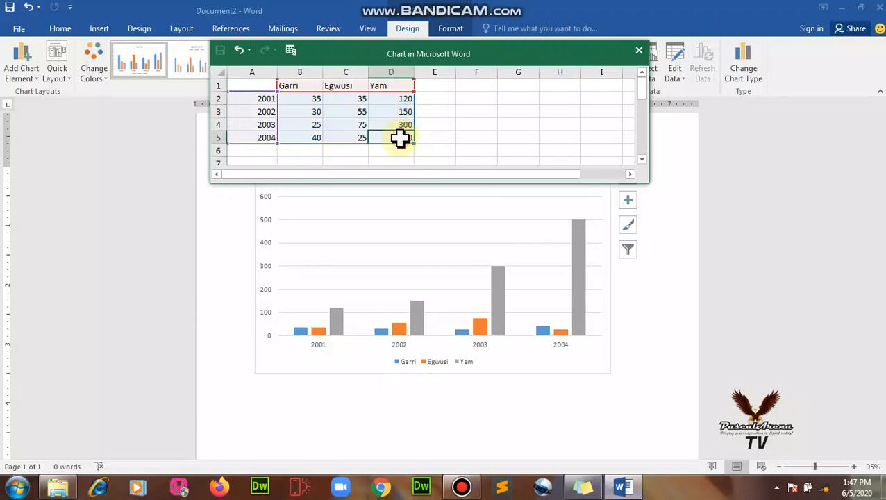